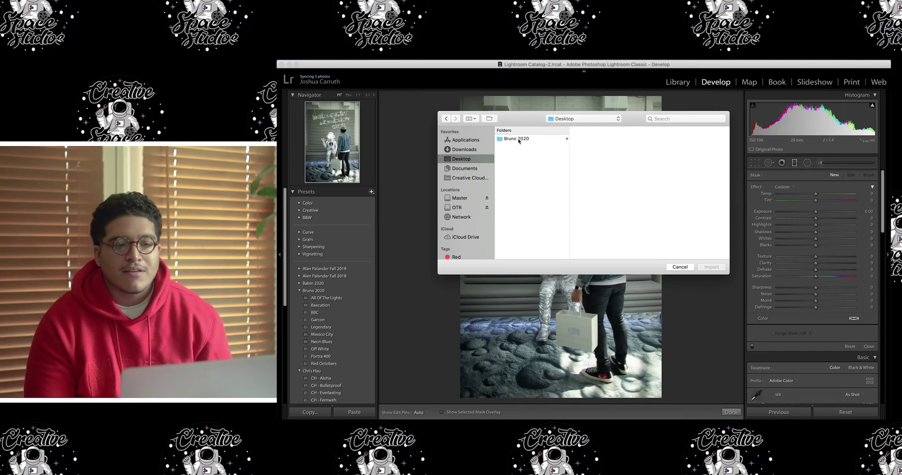
# - Import all ten preset files from the Bruno 2020 folder on the Desktop
pyautogui.click(518, 140)
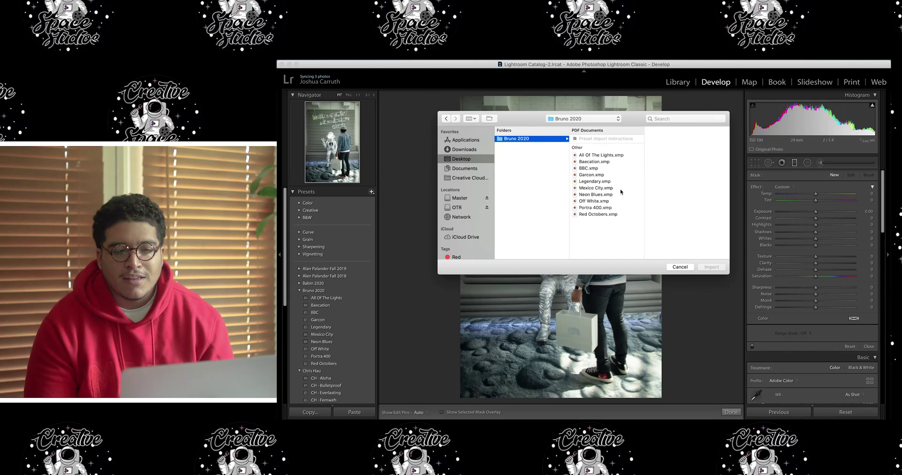
pyautogui.press('super+a')
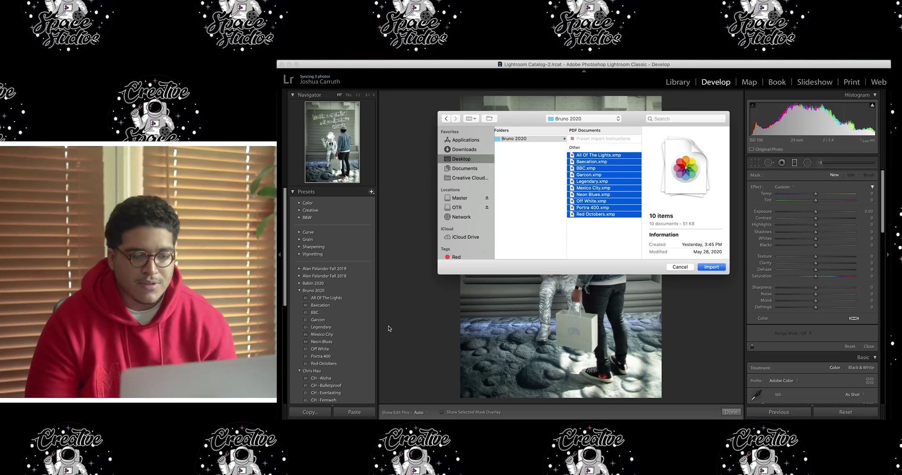
pyautogui.click(711, 267)
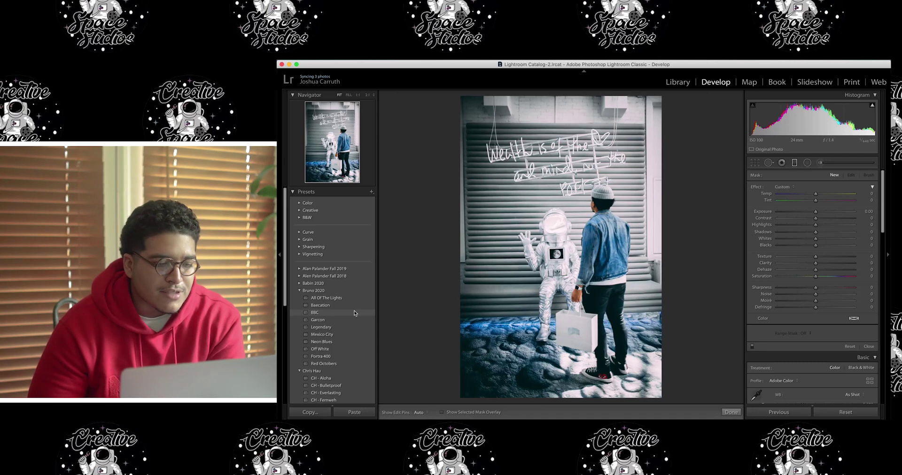
pyautogui.click(355, 314)
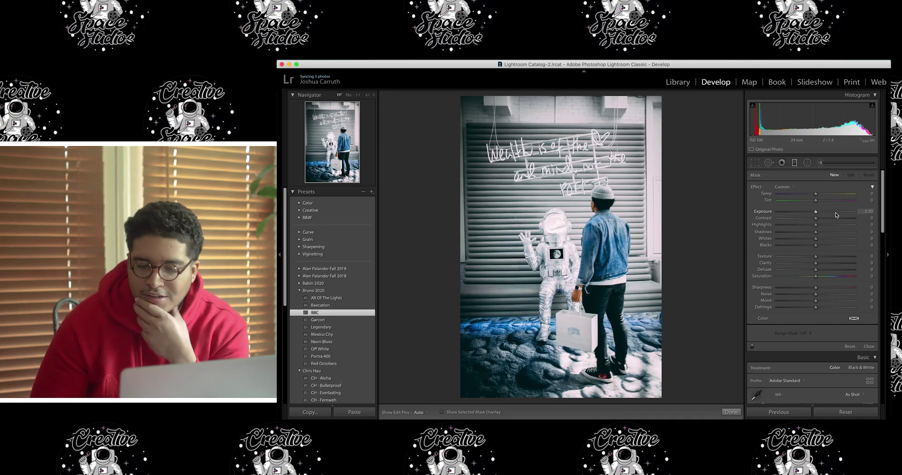
pyautogui.scroll(-2, 818, 306)
pyautogui.scroll(2, 818, 303)
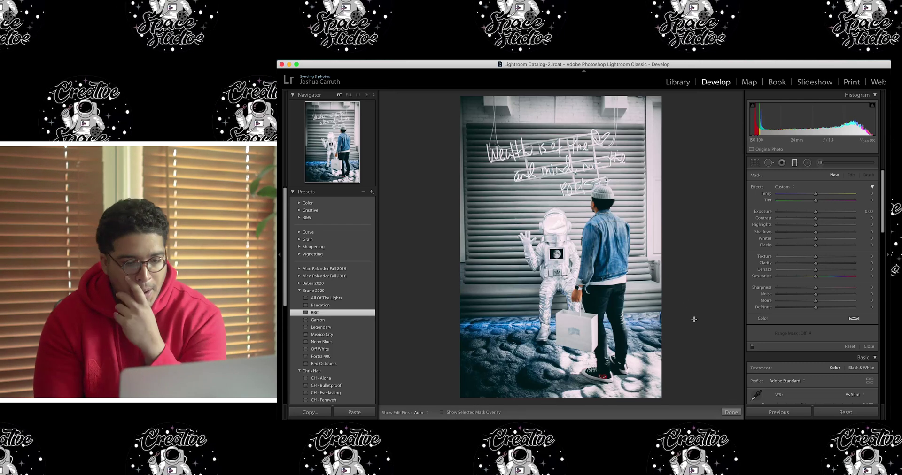
pyautogui.click(732, 413)
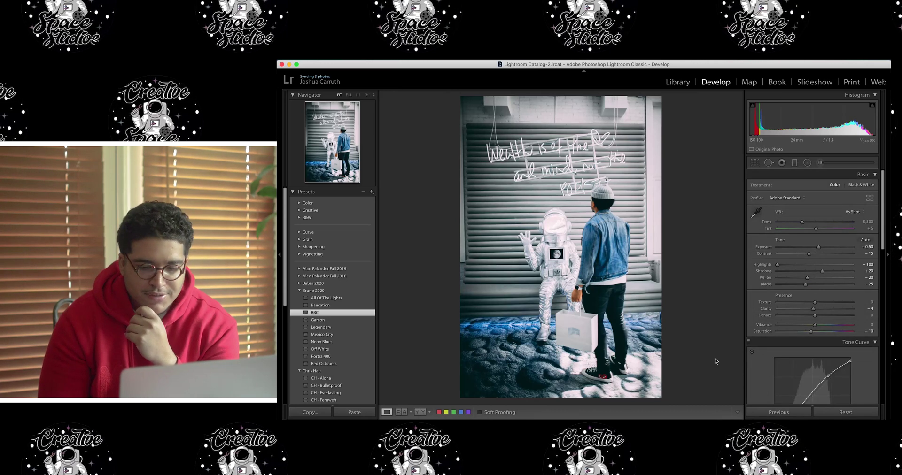
pyautogui.click(869, 416)
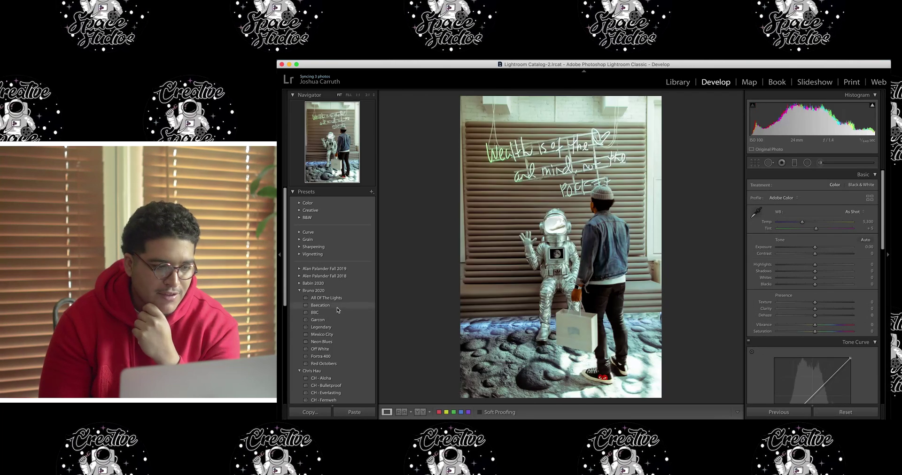
# - Apply the BBC preset to the astronaut photo and add a sideways graduated filter from beyond its left edge to the astronaut
pyautogui.click(335, 313)
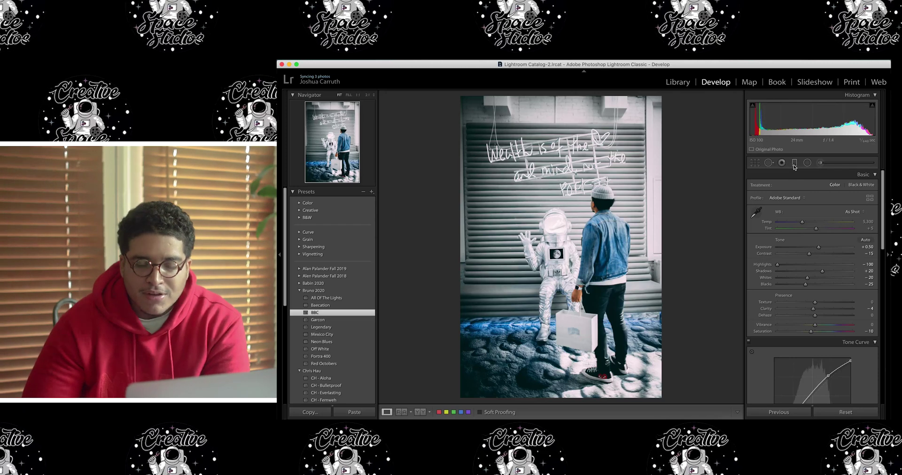
pyautogui.click(793, 163)
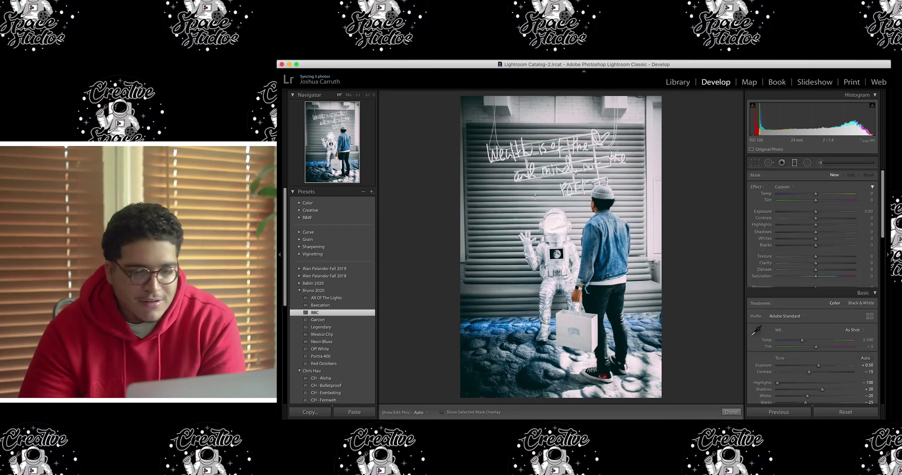
pyautogui.moveTo(435, 231); pyautogui.dragTo(551, 232)
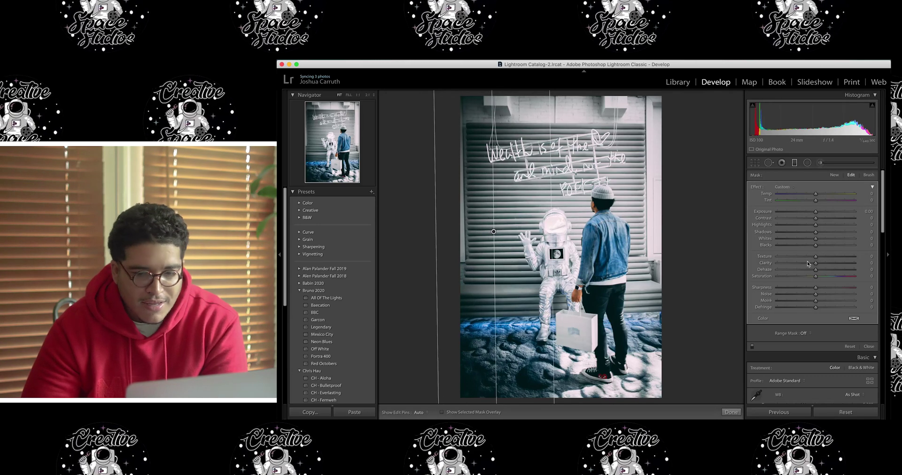
# - Set the graduated filter's Shadows to 100 and Exposure to about 1.08, and finish the filter
pyautogui.moveTo(816, 232); pyautogui.dragTo(858, 238)
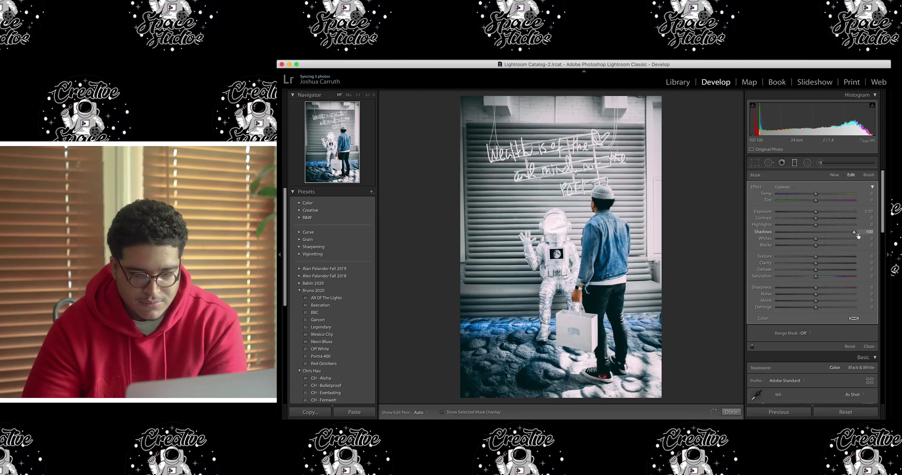
pyautogui.moveTo(817, 211); pyautogui.dragTo(828, 214)
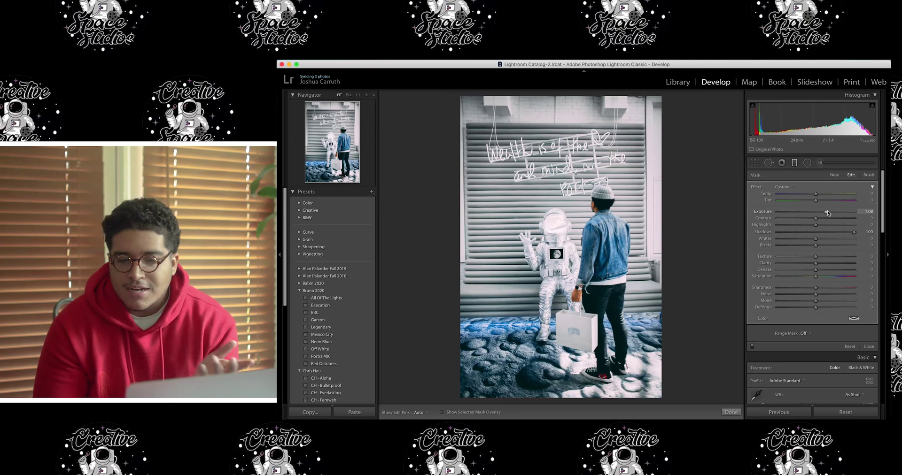
pyautogui.click(731, 413)
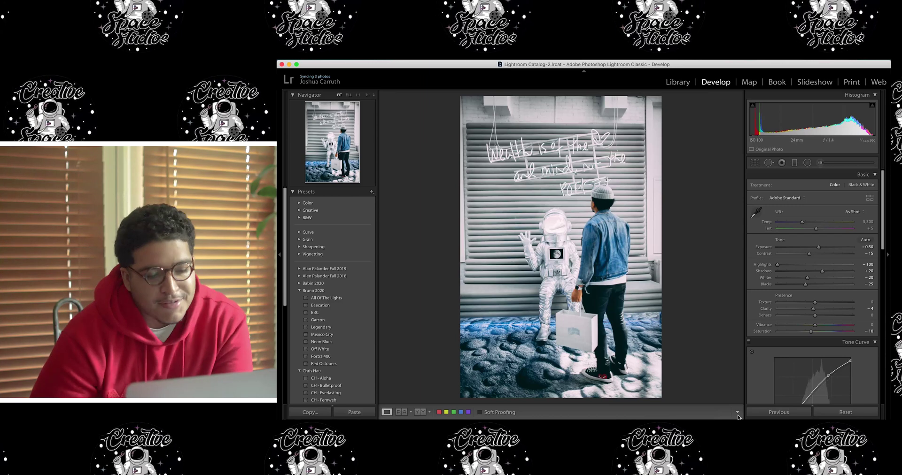
# - Apply the Portra 400 preset to the photo of the woman at the pyramid and reduce its Exposure to +1.05
pyautogui.press('Right')
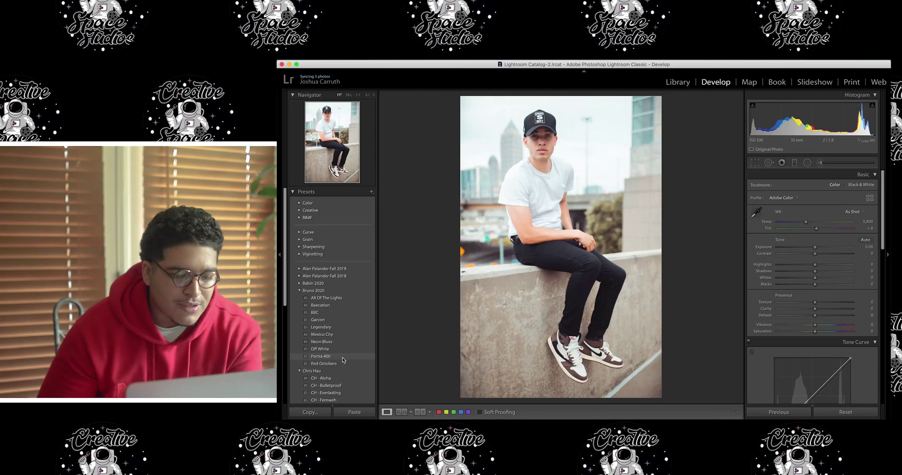
pyautogui.press('Right')
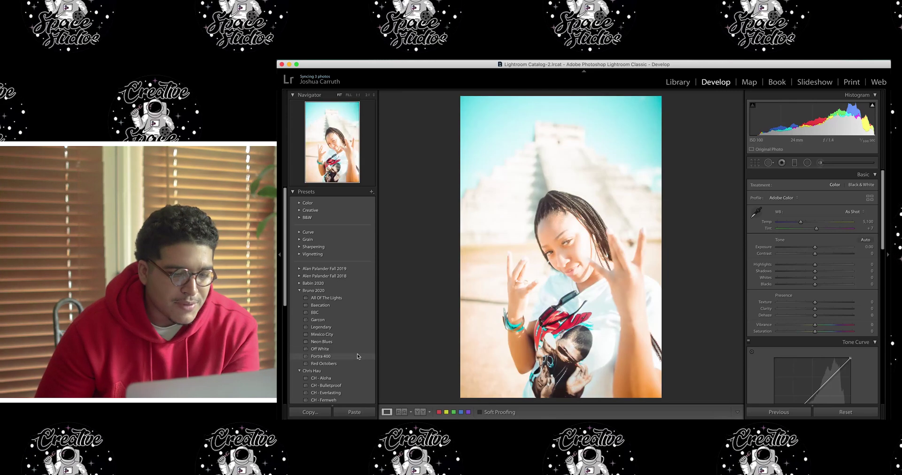
pyautogui.click(358, 354)
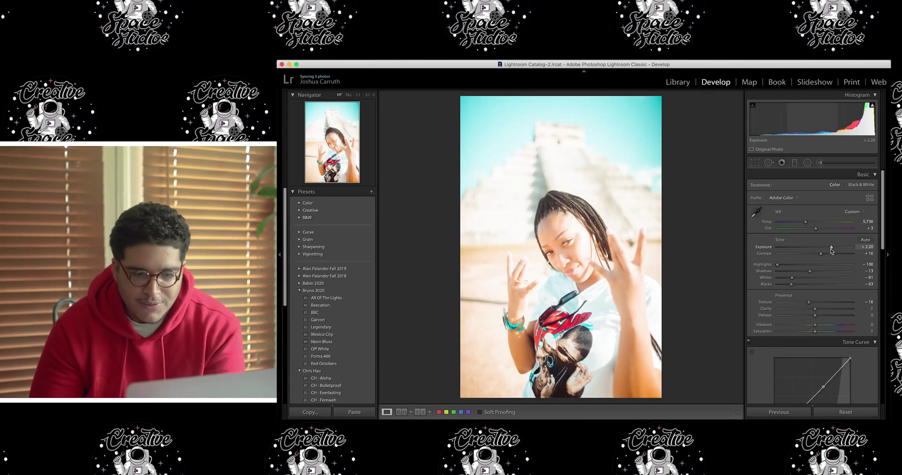
pyautogui.moveTo(831, 249); pyautogui.dragTo(825, 250)
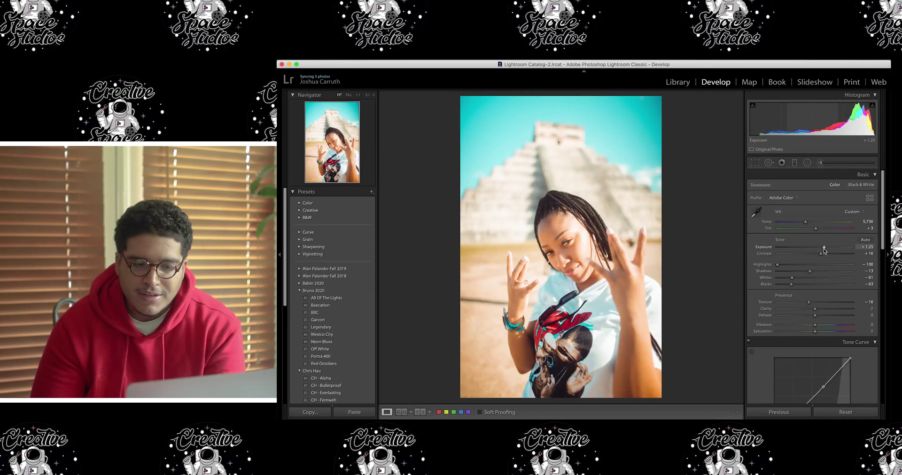
pyautogui.moveTo(824, 250); pyautogui.dragTo(822, 251)
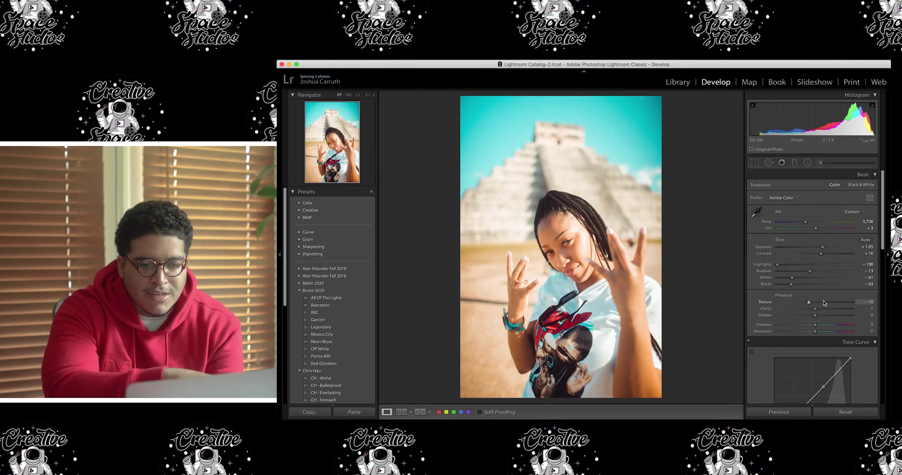
# - Raise the aqua luminance to +33 and shift the aqua hue to the blue end of its range
pyautogui.scroll(-10, 823, 300)
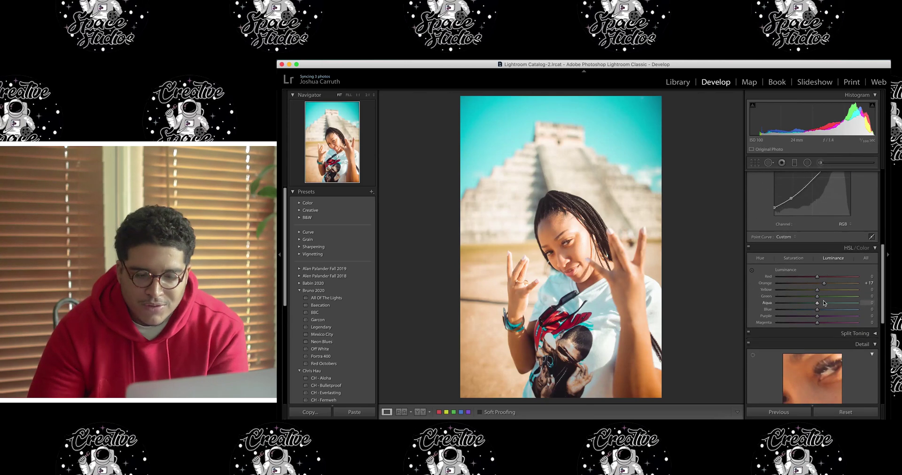
pyautogui.moveTo(818, 306); pyautogui.dragTo(831, 306)
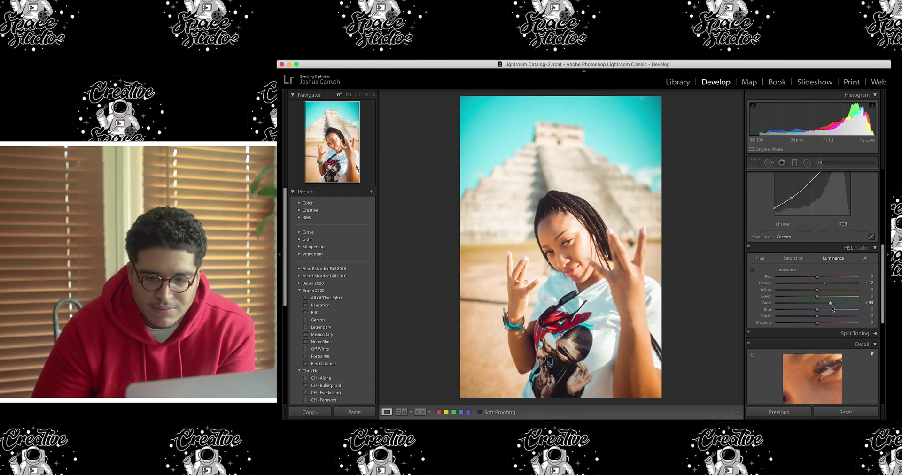
pyautogui.click(759, 258)
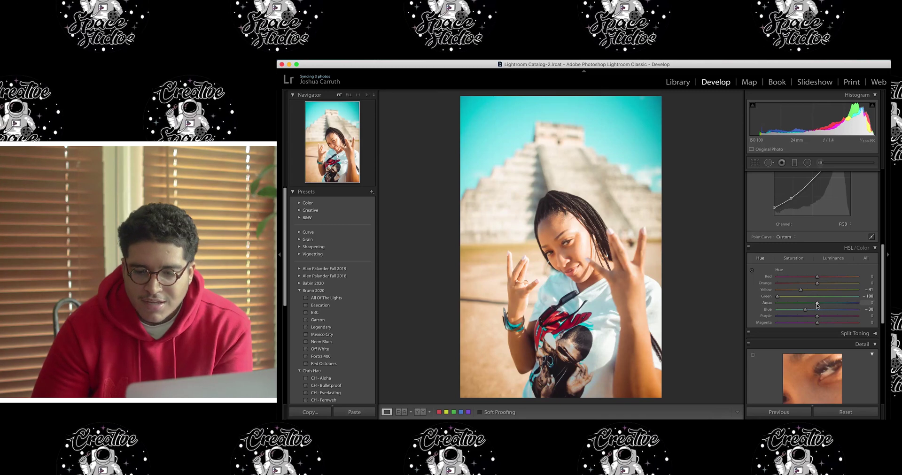
pyautogui.moveTo(817, 306); pyautogui.dragTo(856, 304)
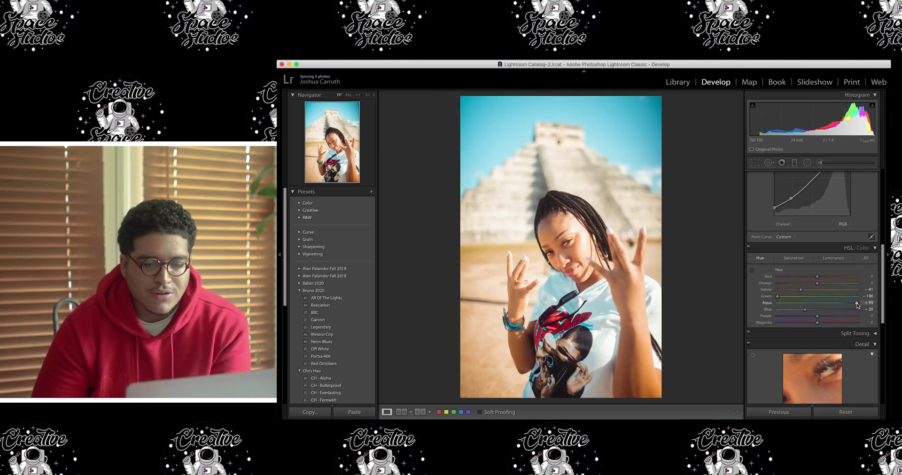
pyautogui.moveTo(857, 306); pyautogui.dragTo(860, 303)
# - Raise the aqua luminance to +60 and compare the pyramid photo before and after the edit
pyautogui.click(793, 258)
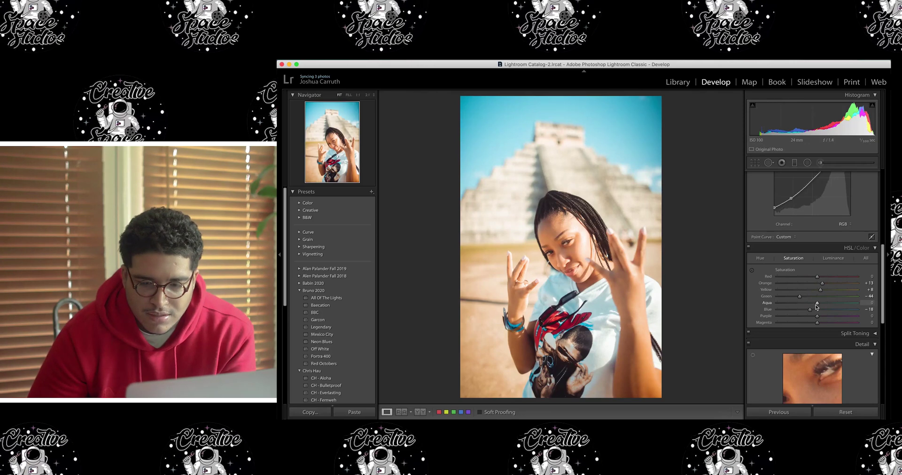
pyautogui.moveTo(817, 305); pyautogui.dragTo(842, 307)
pyautogui.click(829, 258)
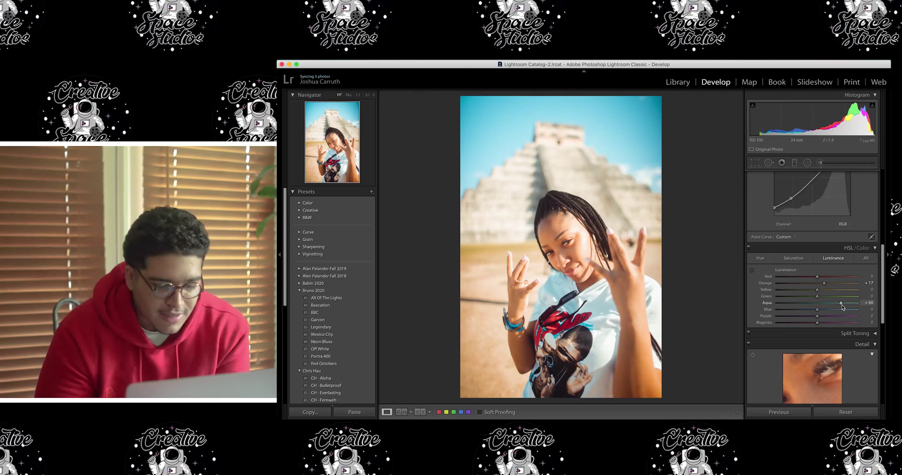
pyautogui.press('y')
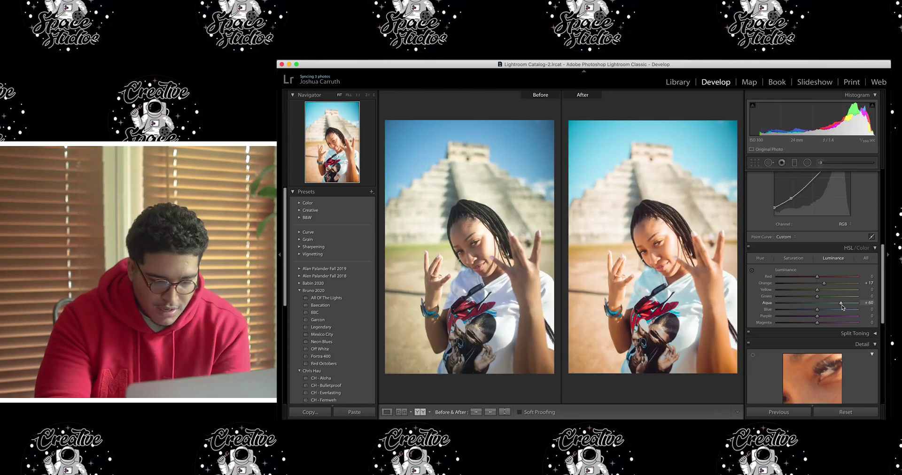
pyautogui.press('y')
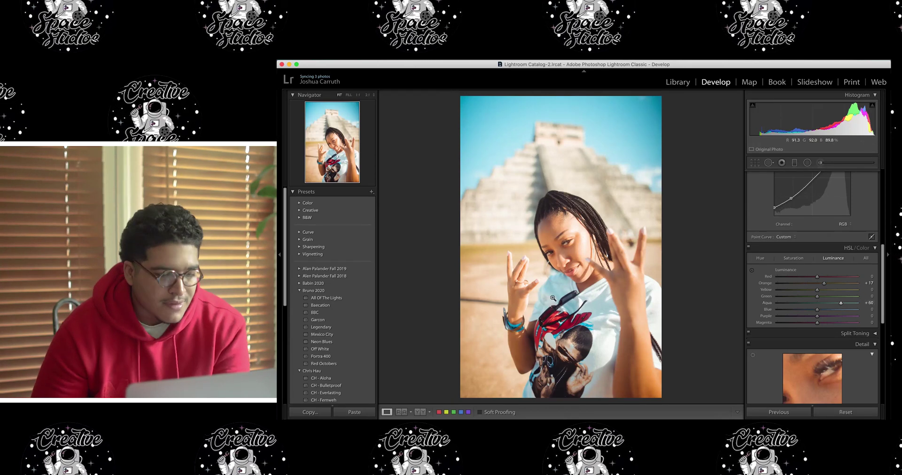
# - Apply the Off White preset to the photo of the man seated on the wall and reduce the orange saturation to +3
pyautogui.press('Right')
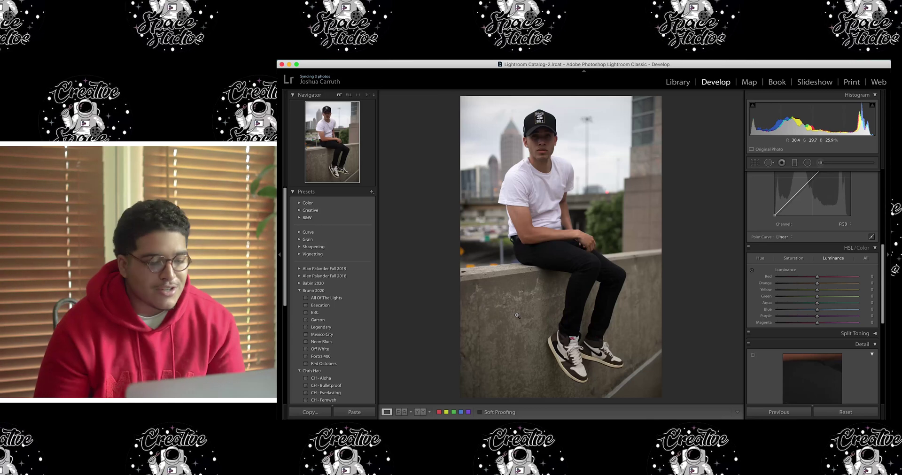
pyautogui.click(360, 349)
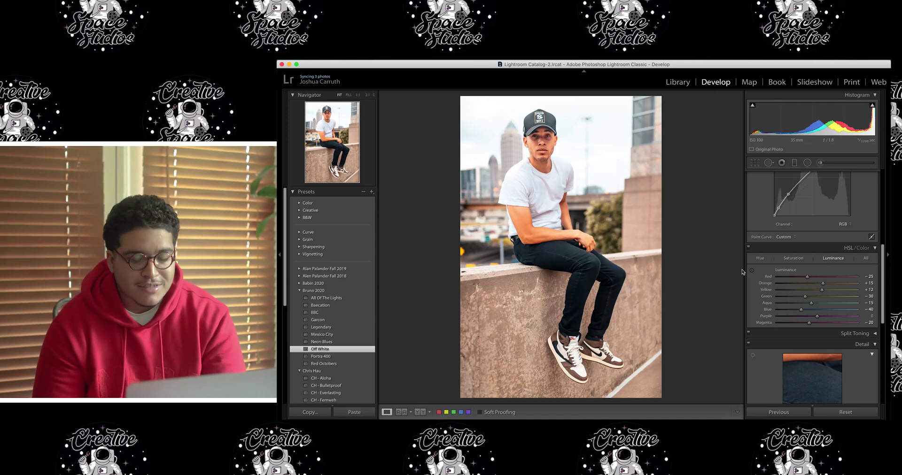
pyautogui.scroll(8, 831, 252)
pyautogui.scroll(-1, 831, 253)
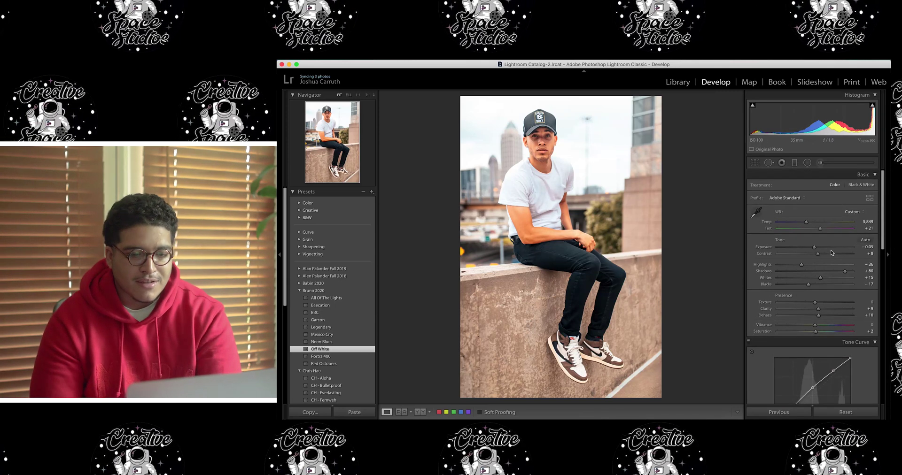
pyautogui.scroll(-8, 831, 253)
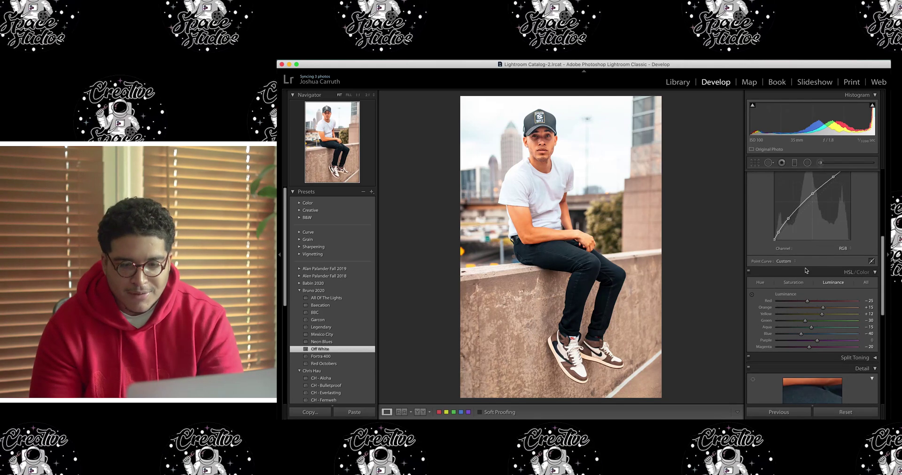
pyautogui.click(790, 283)
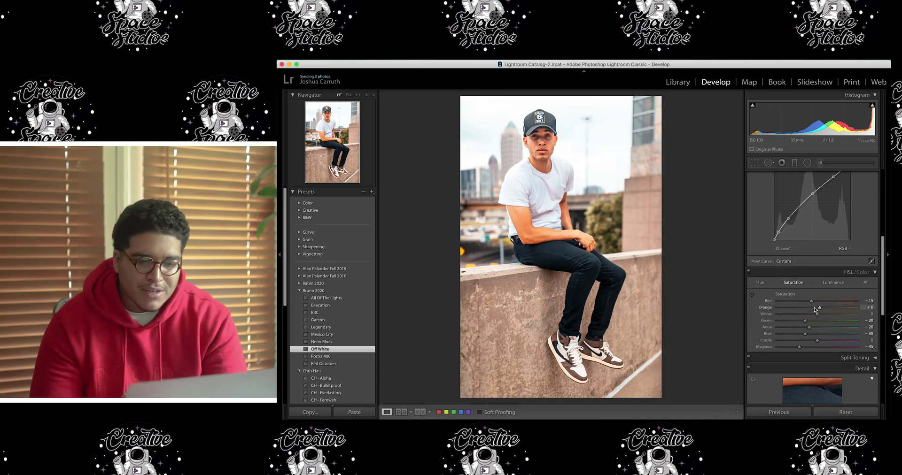
pyautogui.moveTo(822, 310); pyautogui.dragTo(820, 310)
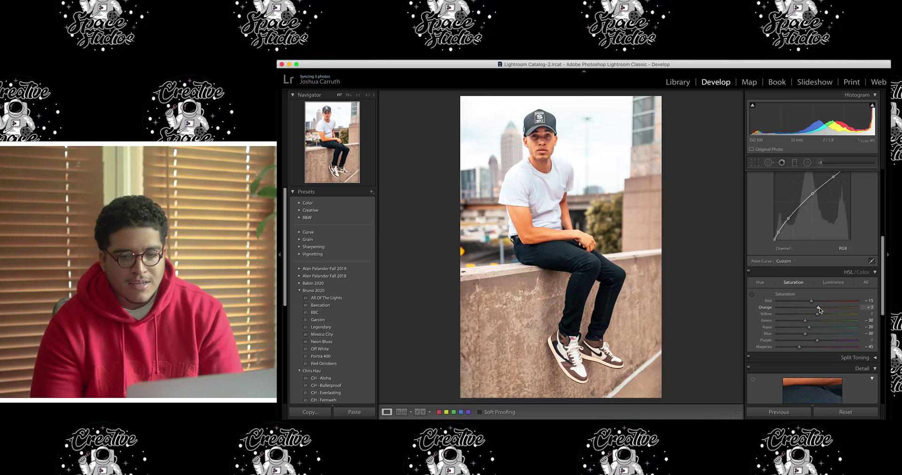